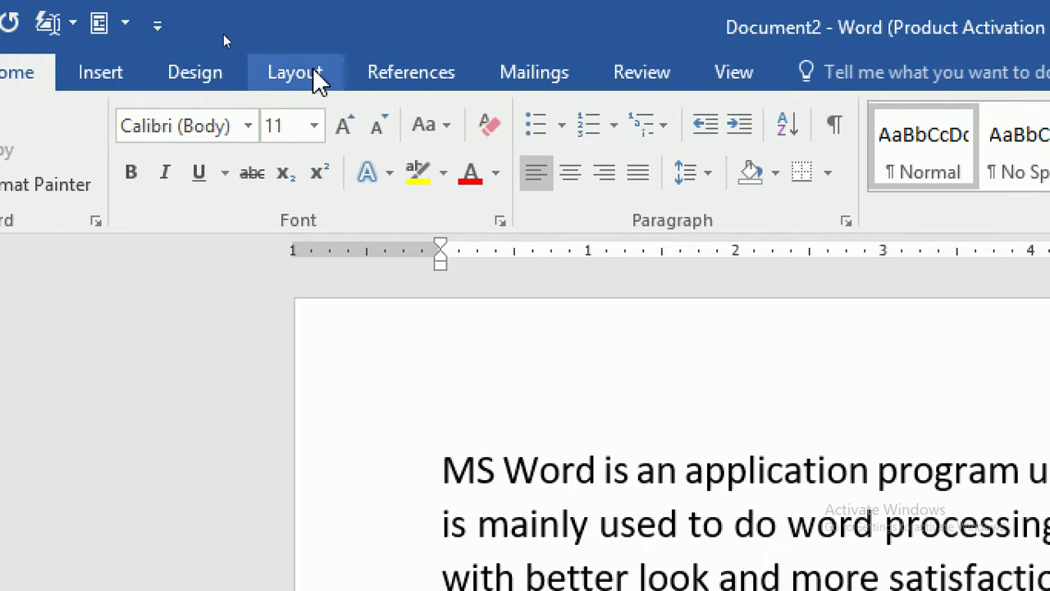
Switch the document's text to the Two preset under Layout > Columns.
click(318, 77)
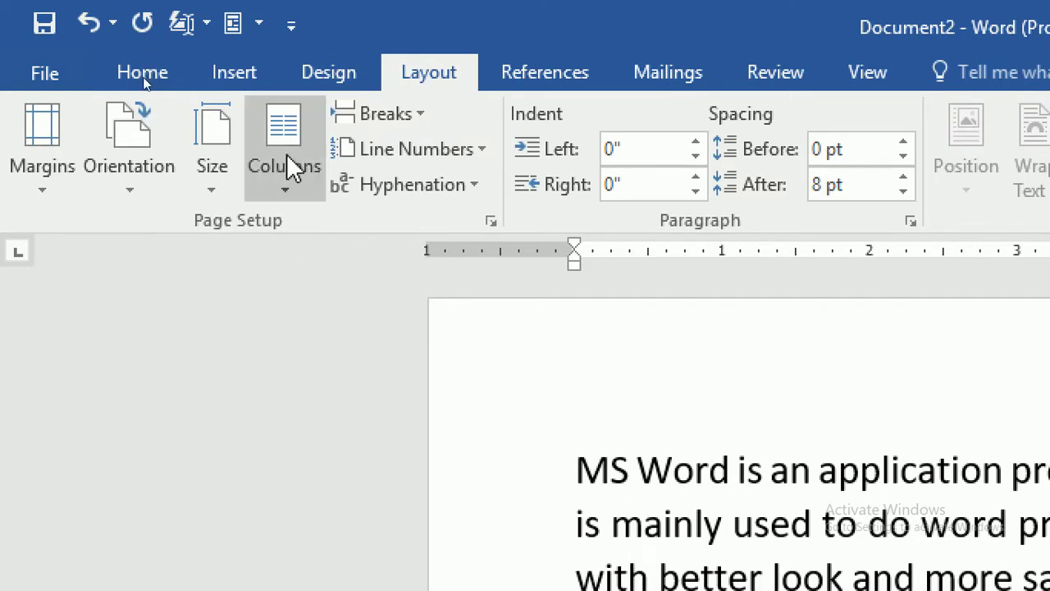
click(284, 190)
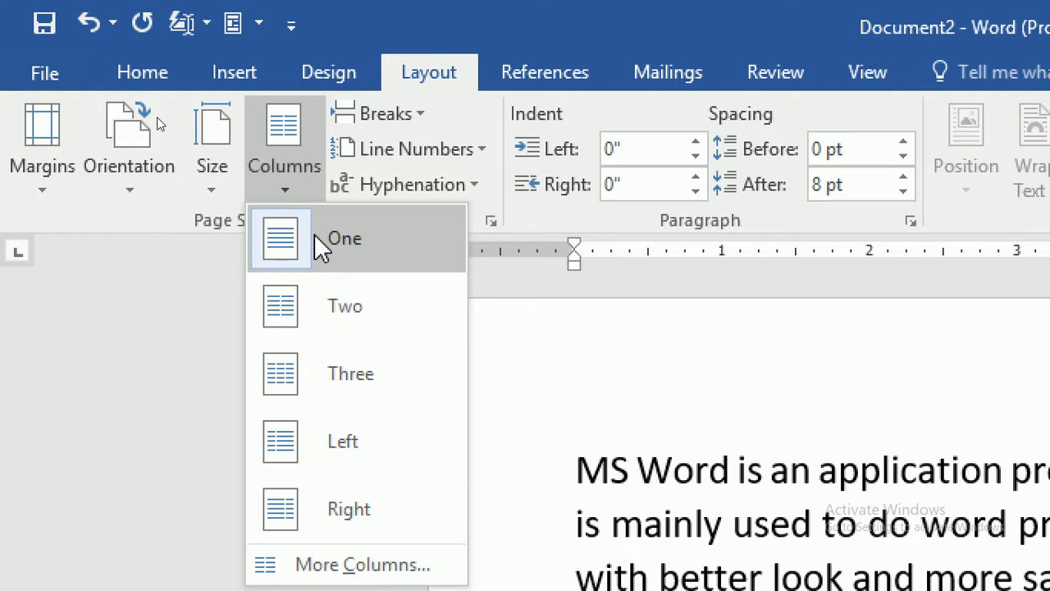
click(299, 308)
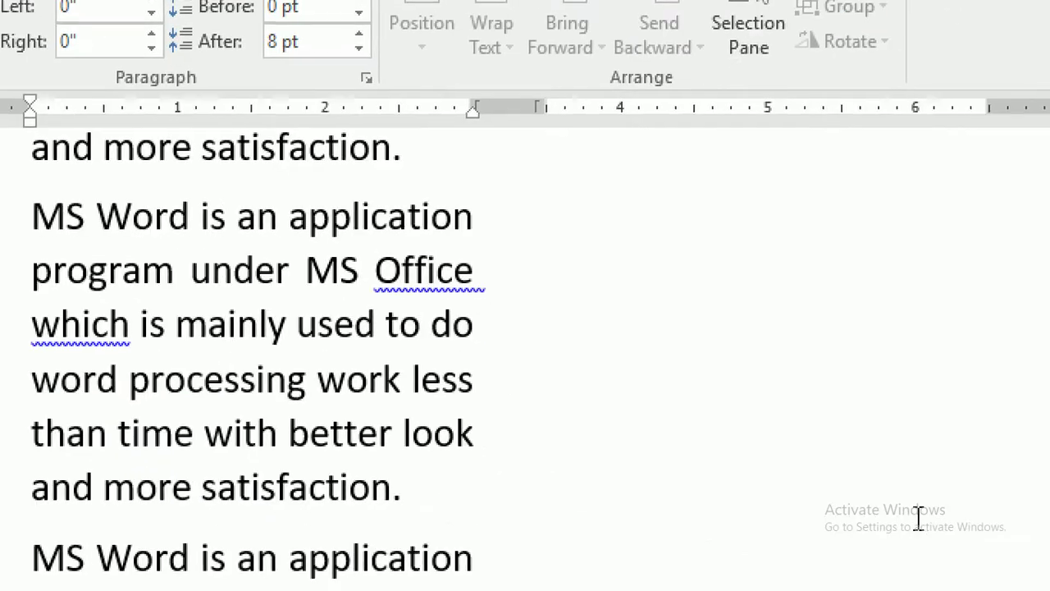
Remove the stray characters typed at the end of the document.
scroll(441, 518, down, 2)
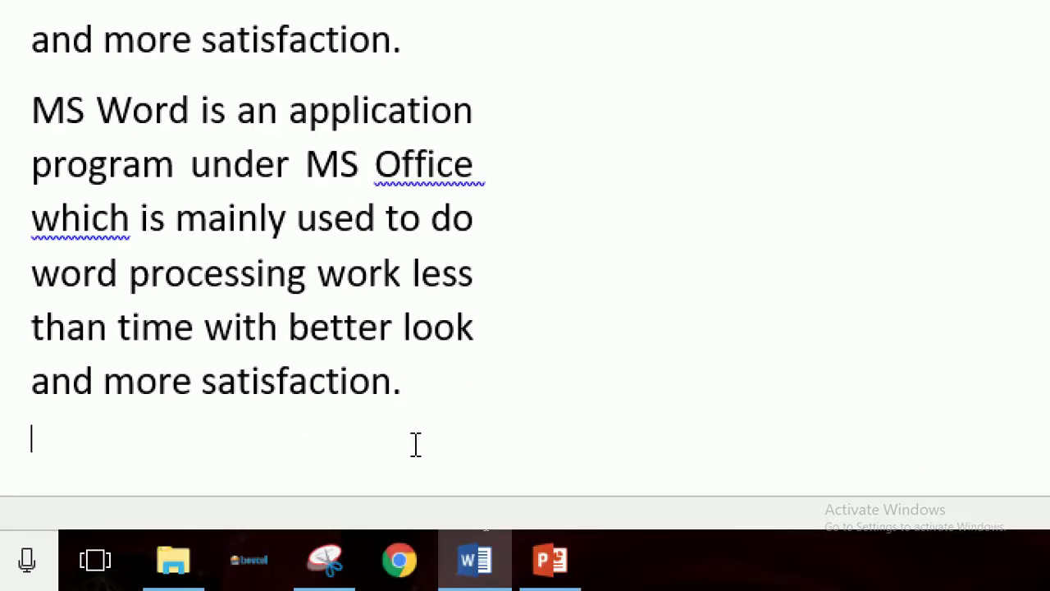
text(lkjsaldkjdk)
key(BackSpace)
key(BackSpace)
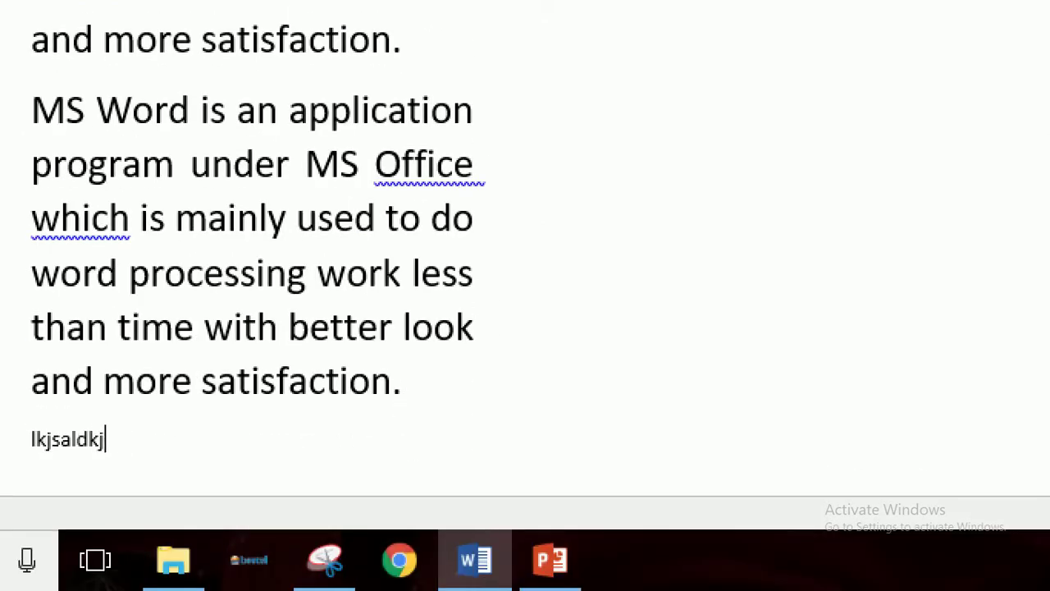
key(BackSpace)
key(BackSpace)
key(BackSpace)
key(BackSpace)
key(BackSpace)
key(BackSpace)
key(BackSpace)
key(BackSpace)
key(BackSpace)
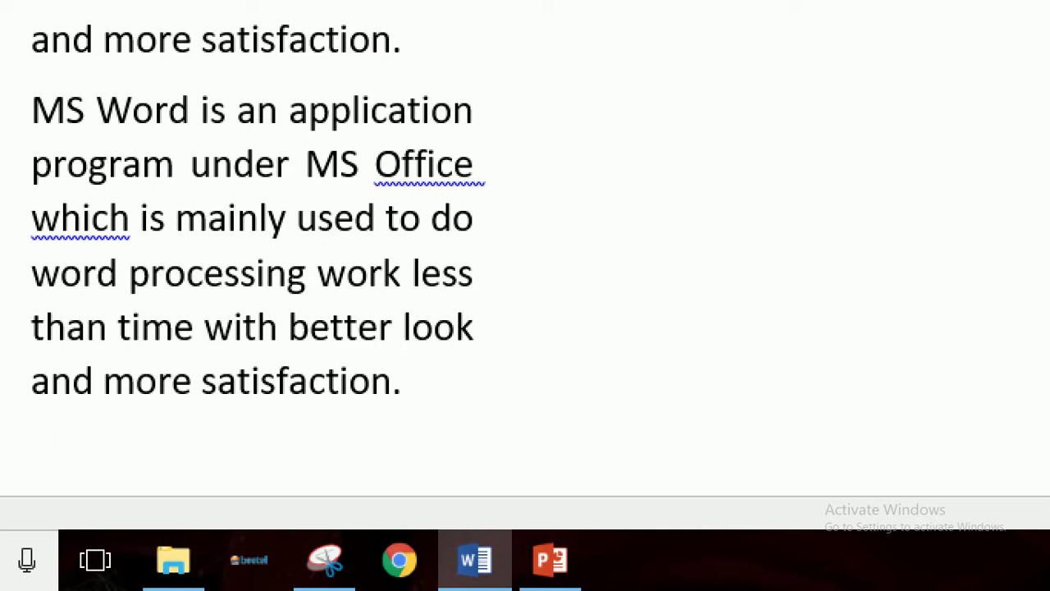
Add two more copies of the MS Word paragraph by accepting the 'ms w' AutoComplete suggestion.
text(ms )
text(w)
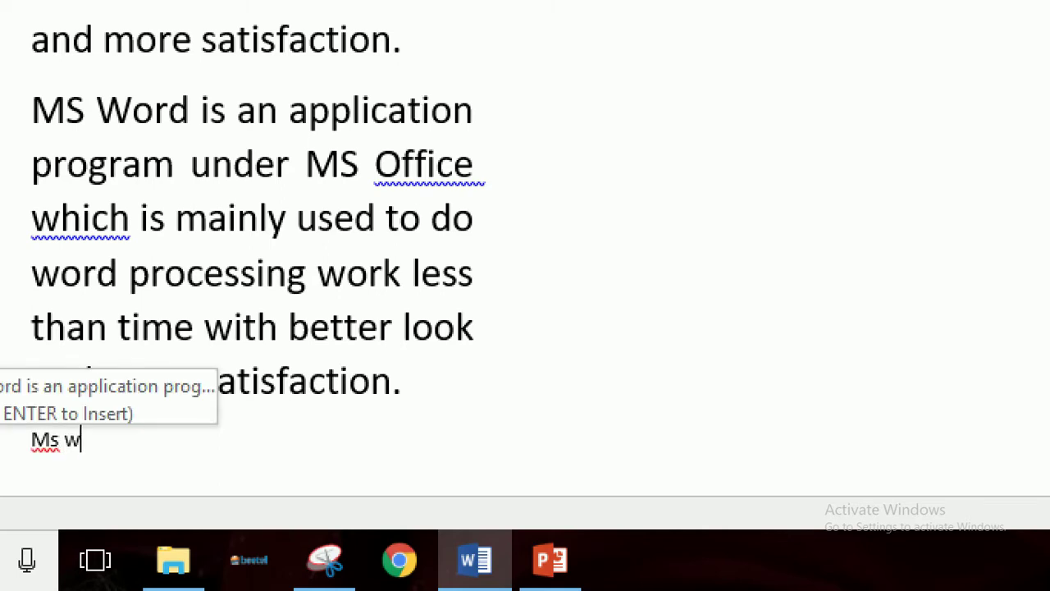
key(Return)
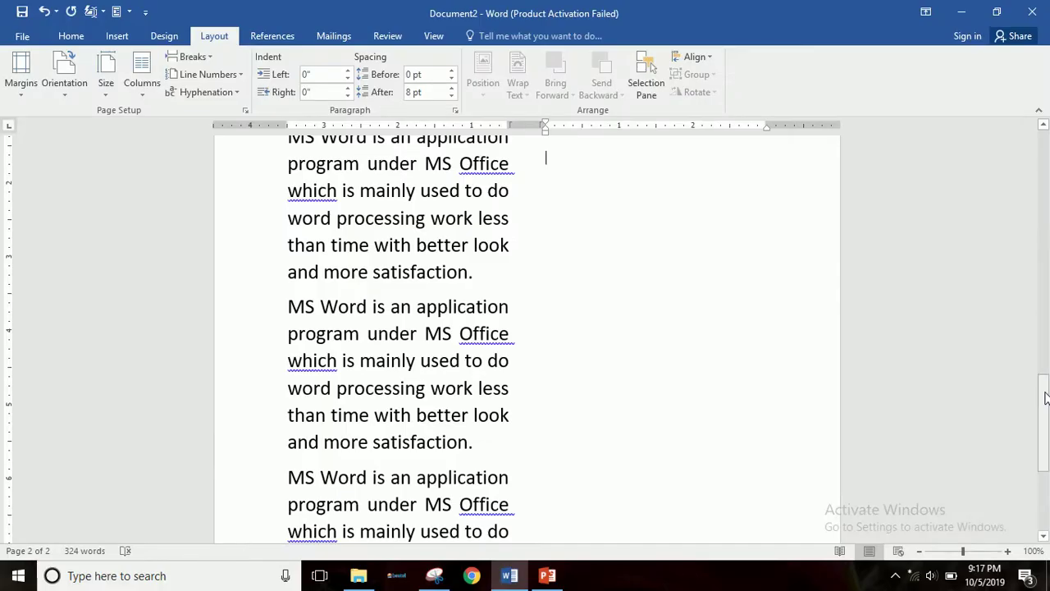
text(Ms w)
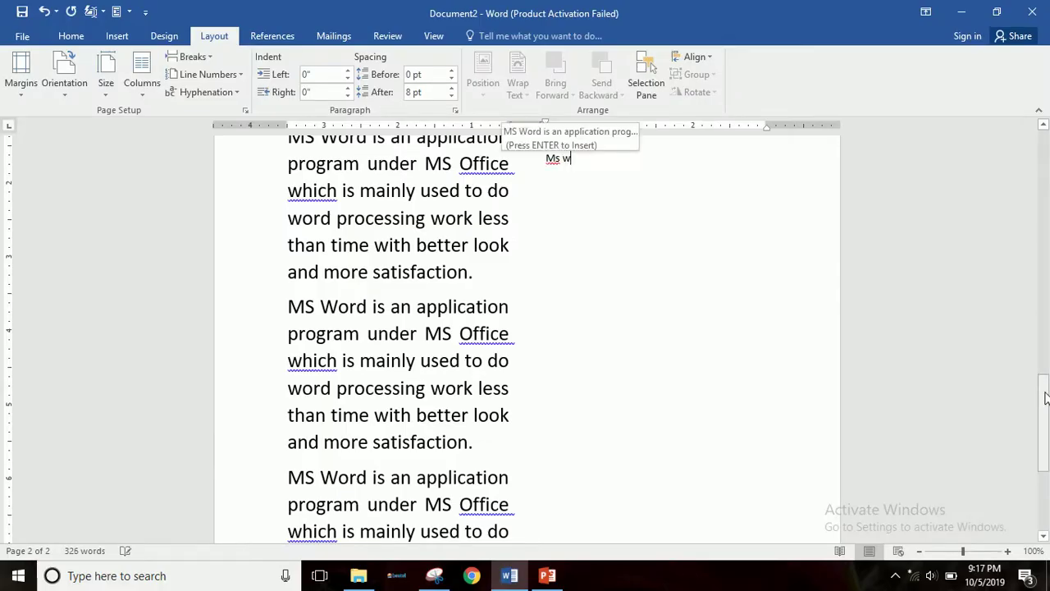
key(Return)
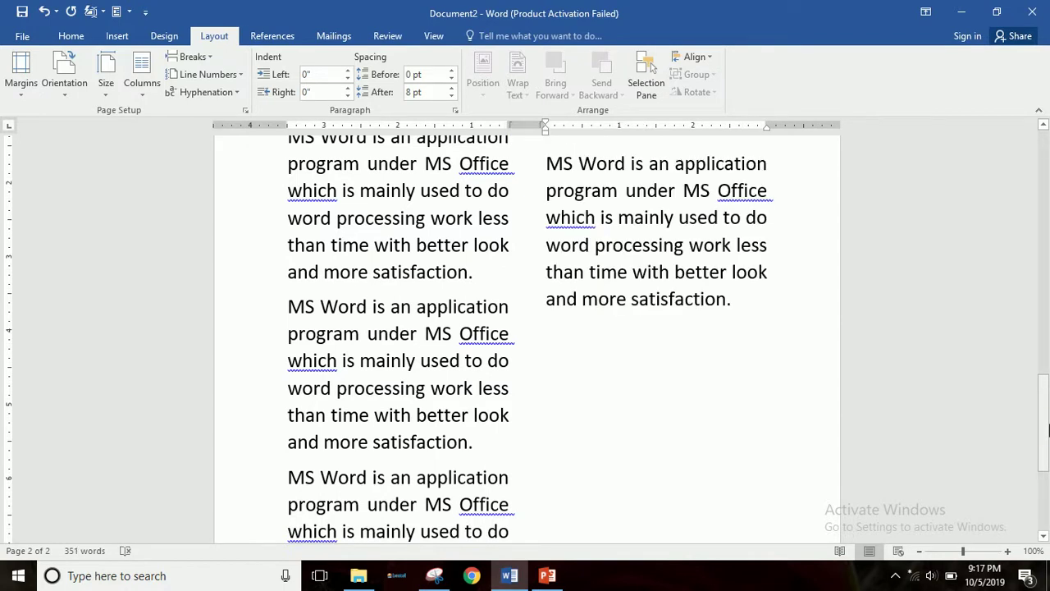
drag(1047, 430, 1044, 144)
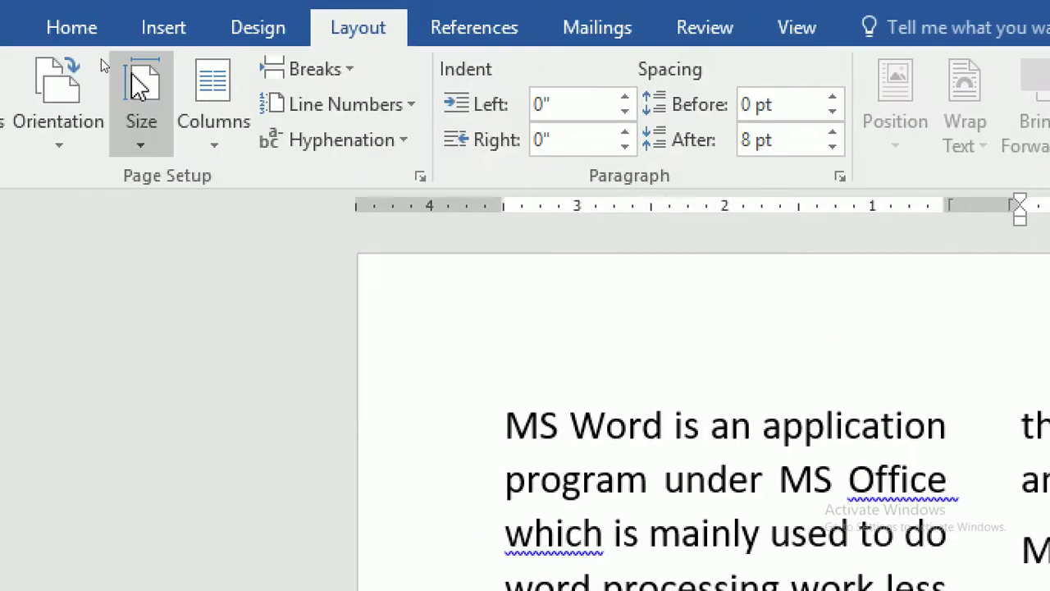
Change the Columns preset from Two to Three and scroll to check the reflowed text.
click(215, 140)
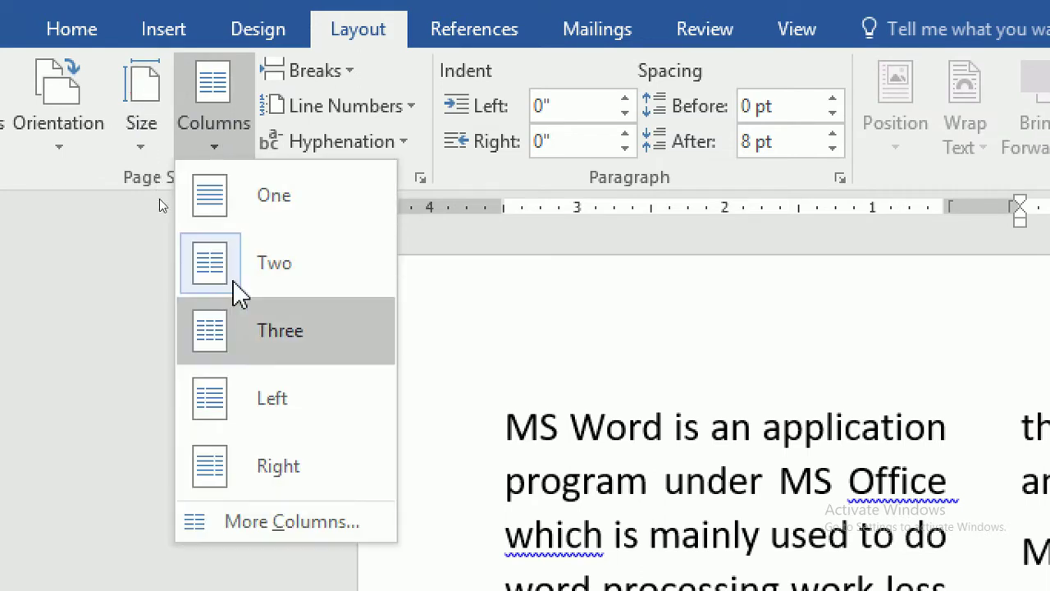
click(258, 361)
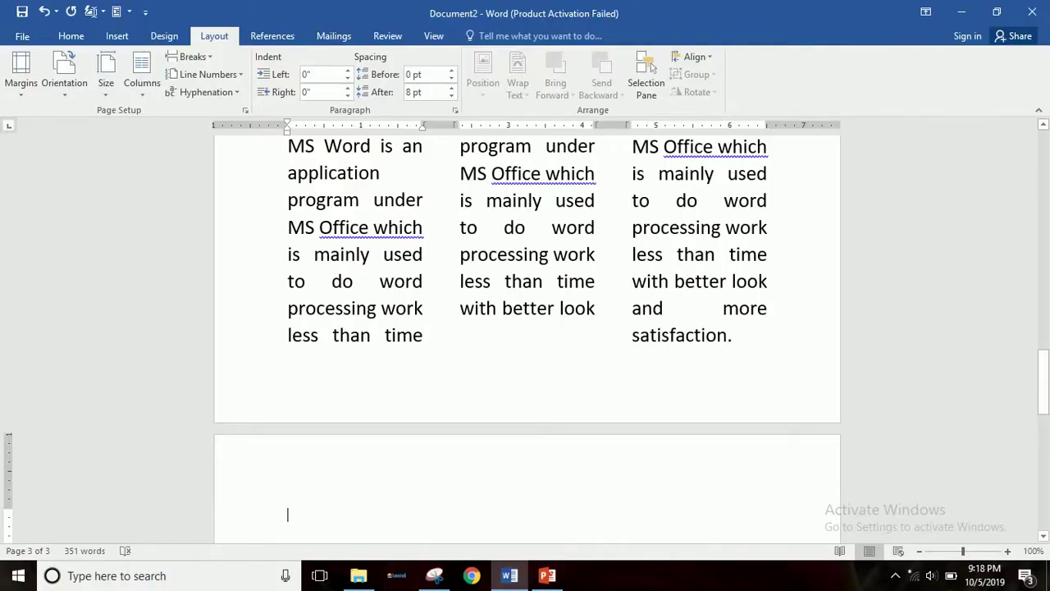
drag(1043, 382, 1046, 205)
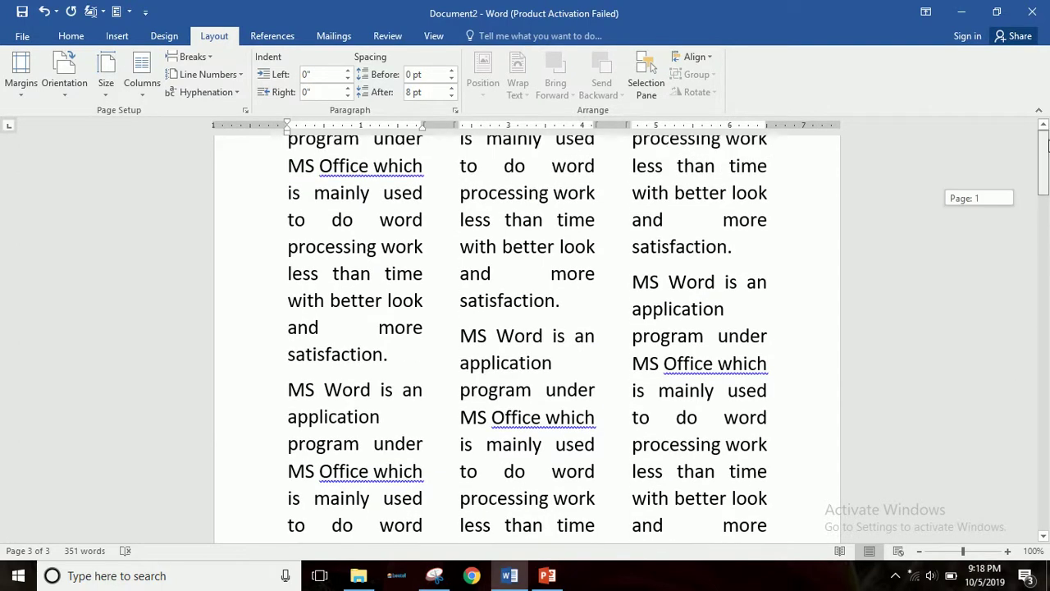
drag(1045, 205, 1044, 156)
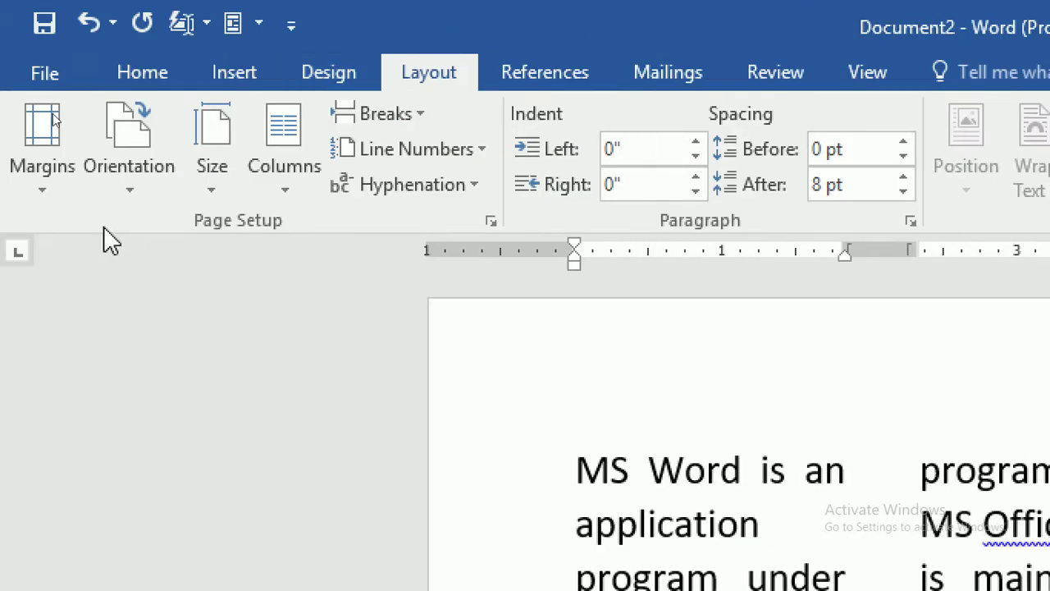
Apply the Left column preset, giving a narrow left column beside a wider right one.
click(270, 199)
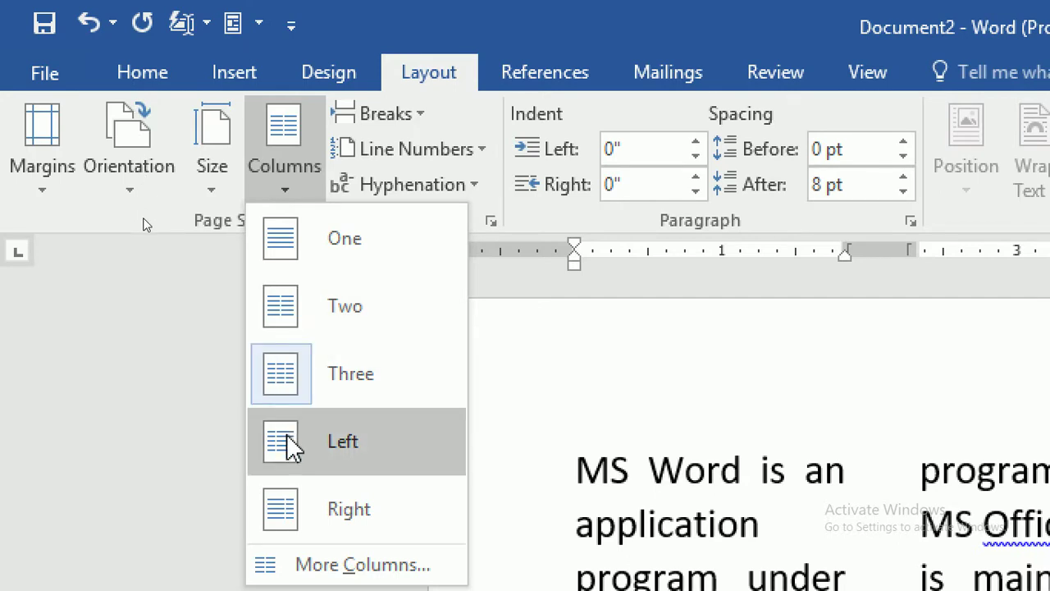
click(287, 443)
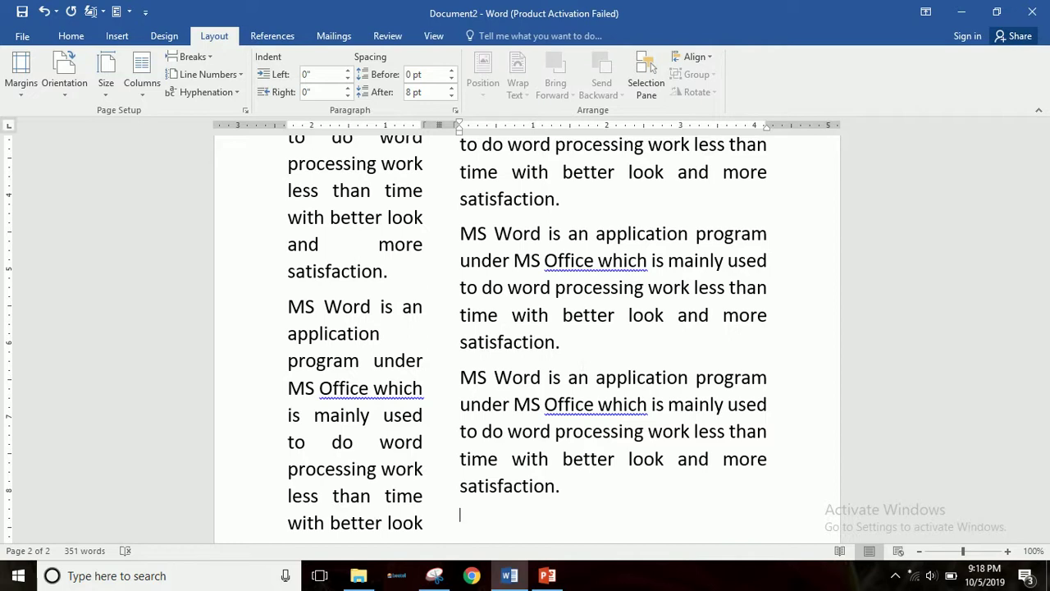
drag(1048, 456, 1048, 157)
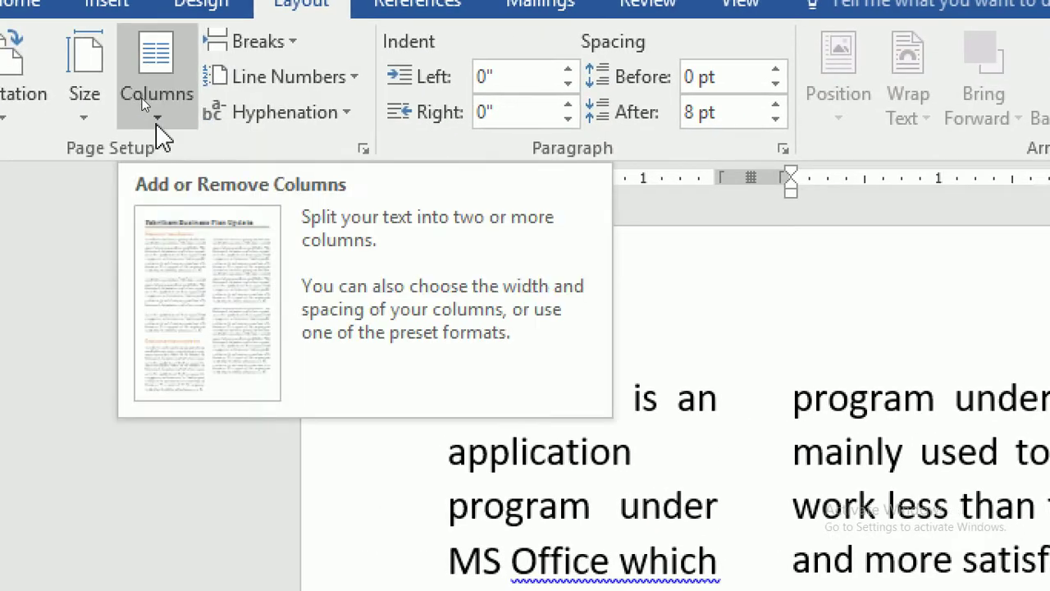
In the More Columns dialog, keep the number of columns at 2.
click(157, 125)
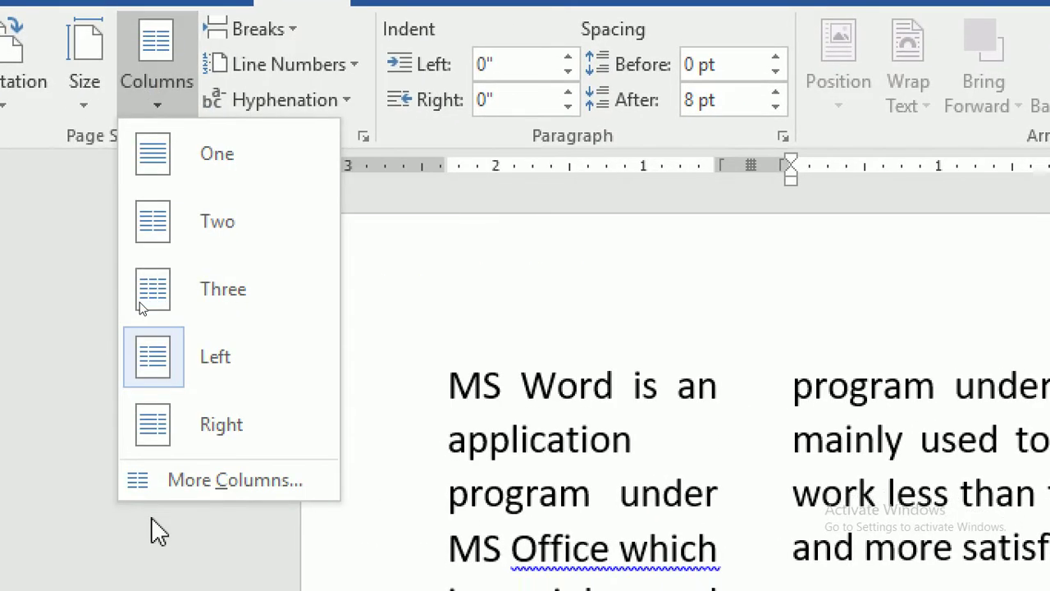
click(159, 481)
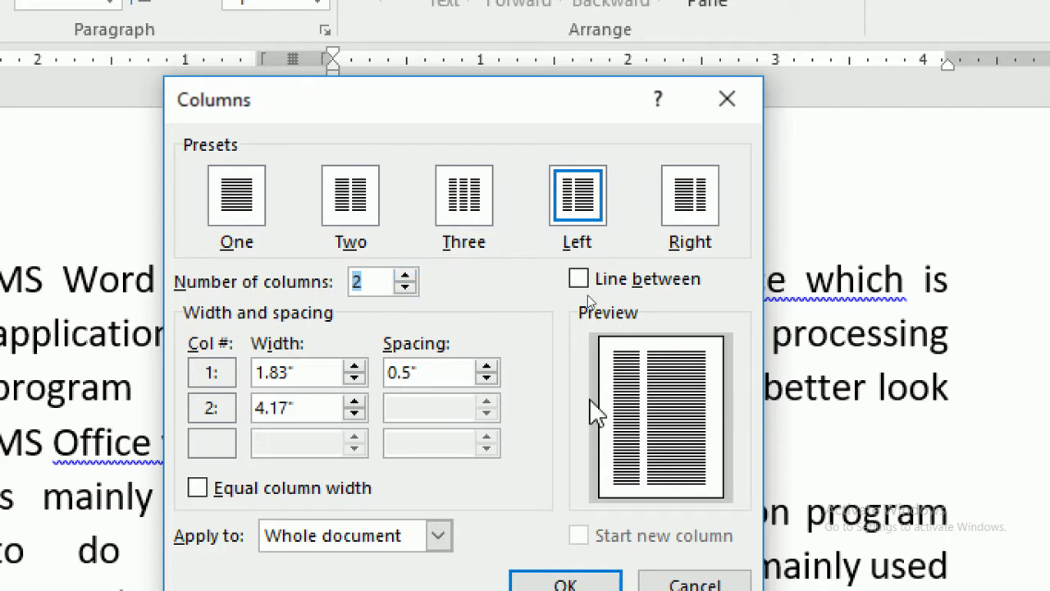
click(404, 275)
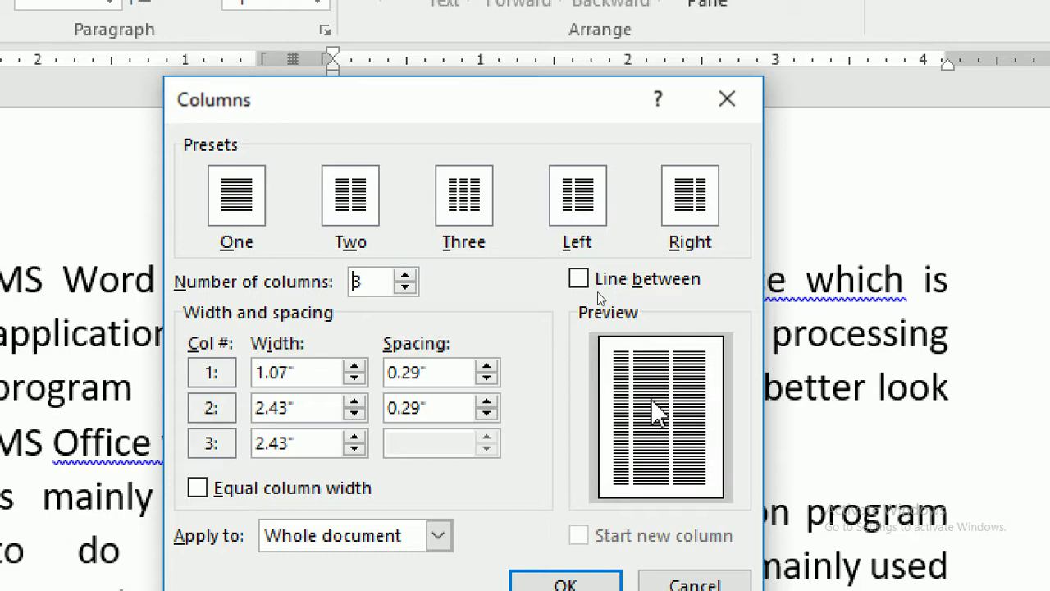
click(404, 276)
click(406, 287)
click(406, 288)
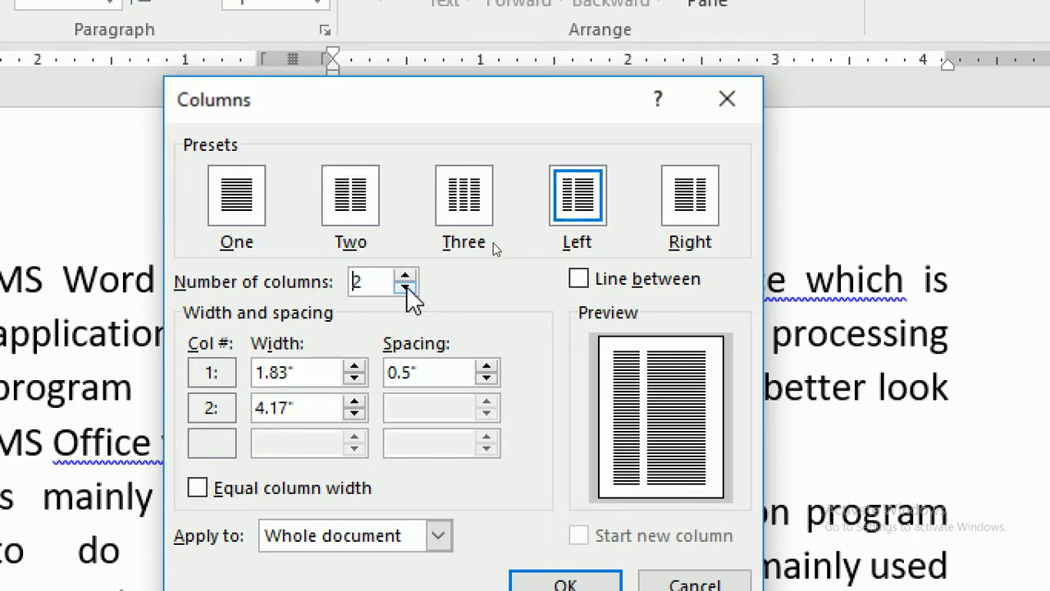
Set the first column width to 1.9" and the column spacing to 0.6".
click(354, 367)
click(355, 366)
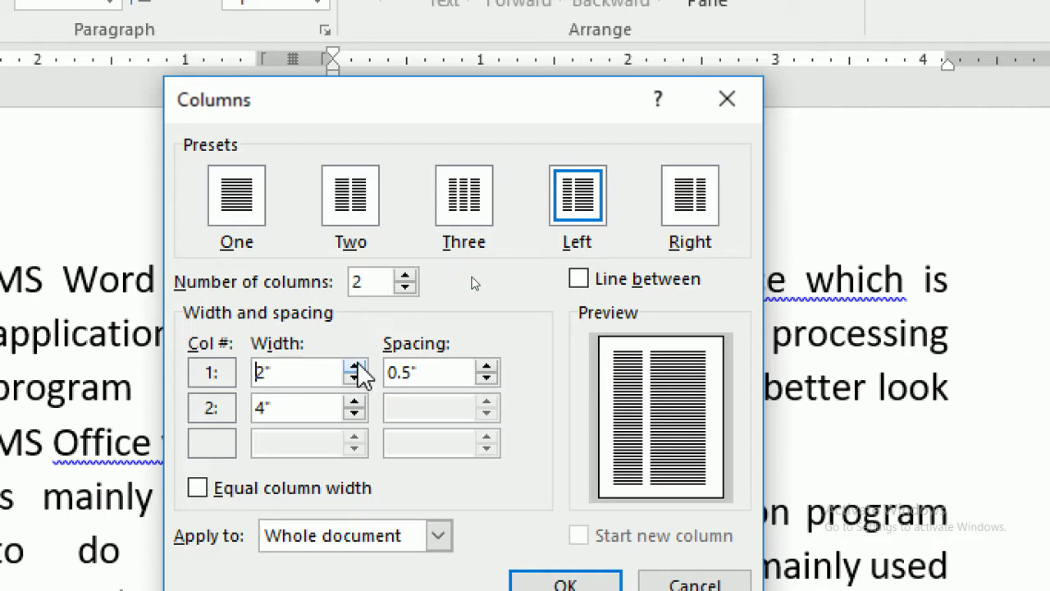
click(354, 367)
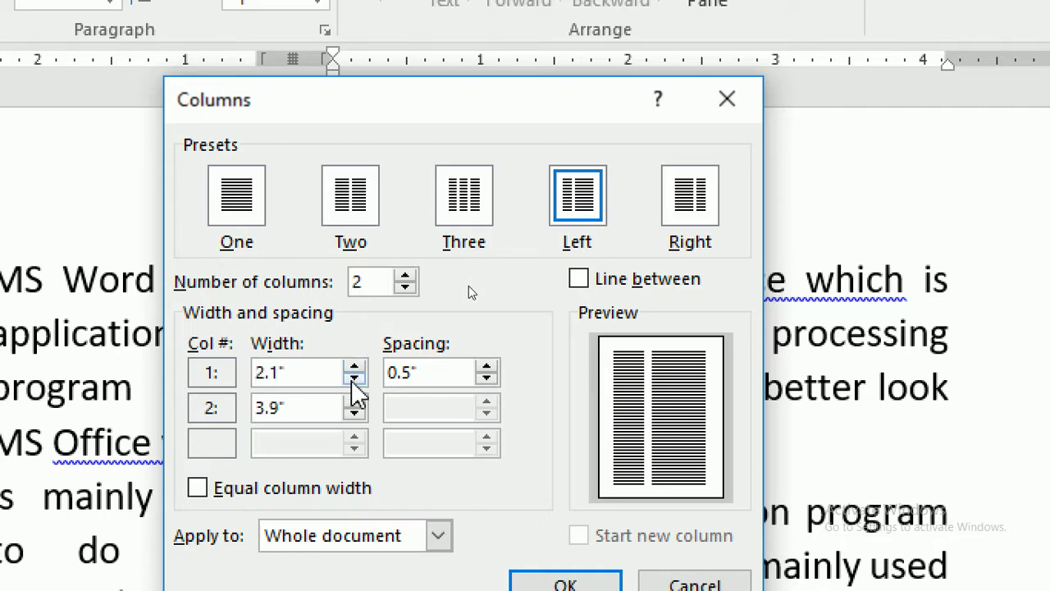
click(354, 379)
click(355, 379)
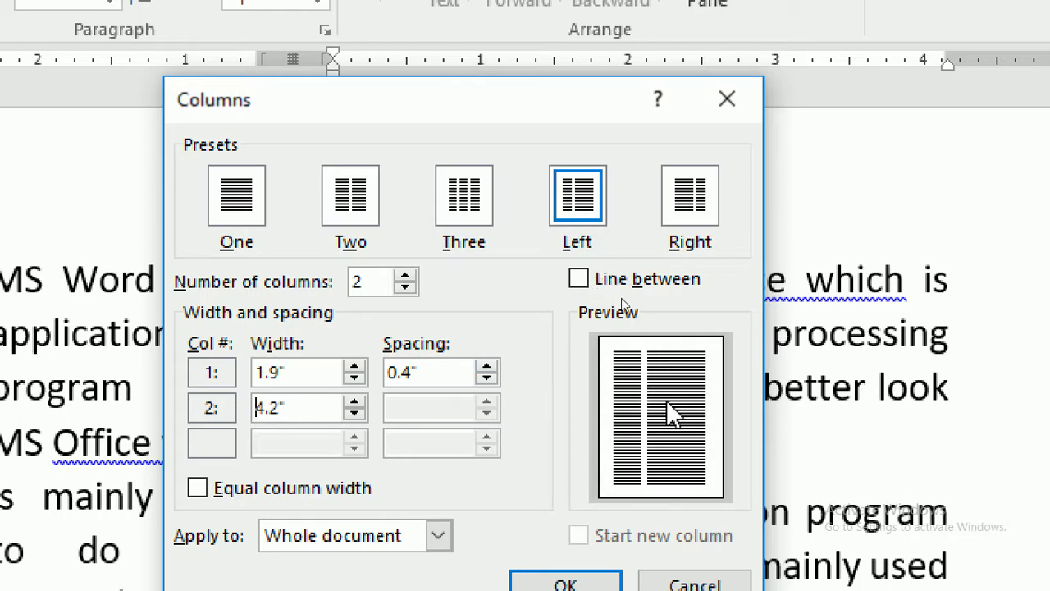
click(487, 368)
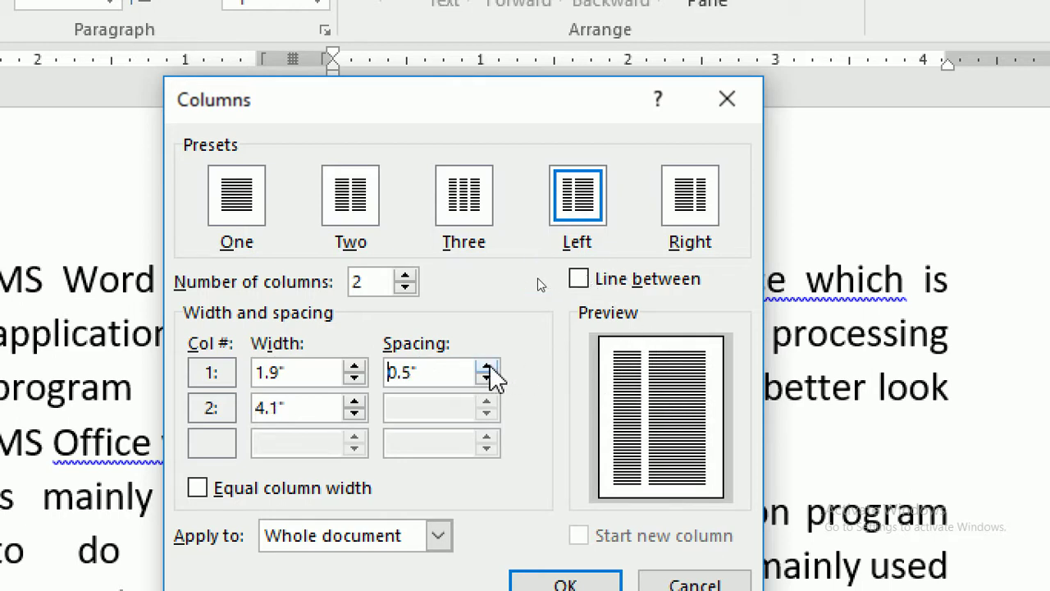
click(488, 368)
click(487, 368)
click(487, 368)
click(488, 368)
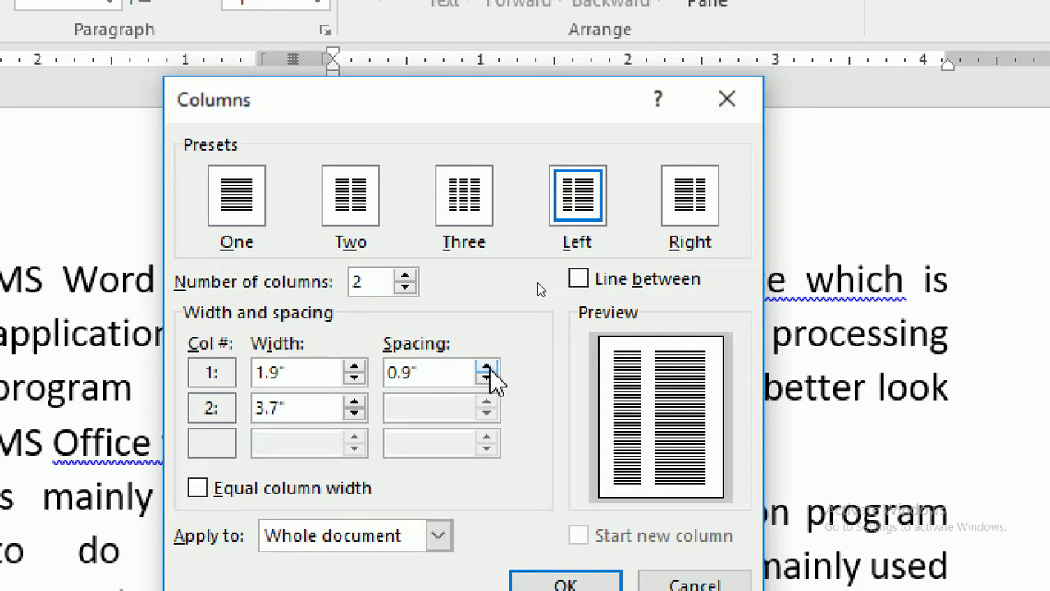
click(487, 379)
click(487, 379)
click(486, 379)
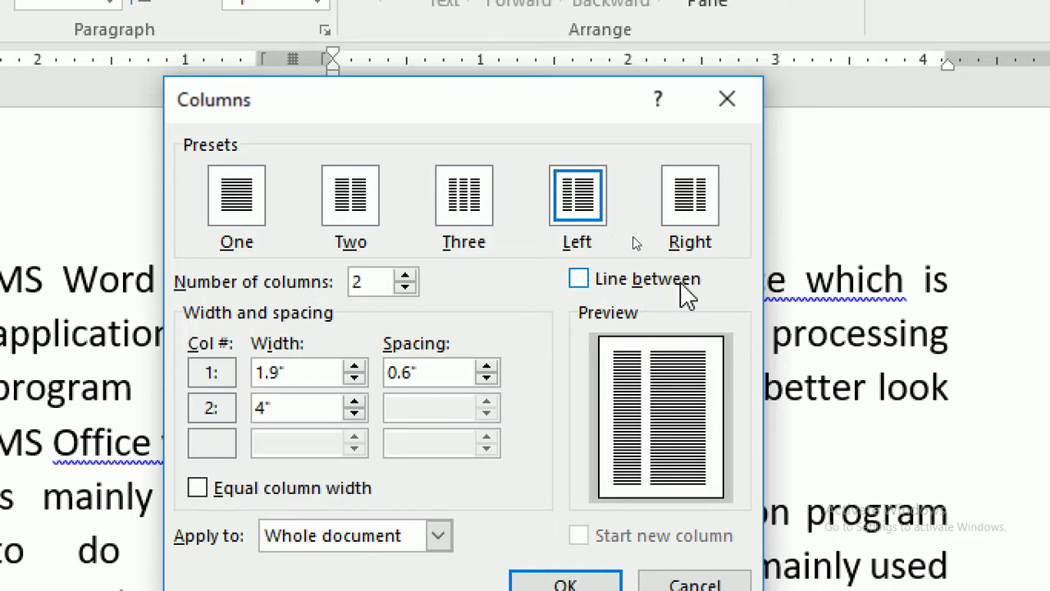
Turn on Line between so a dividing line separates the columns.
click(579, 281)
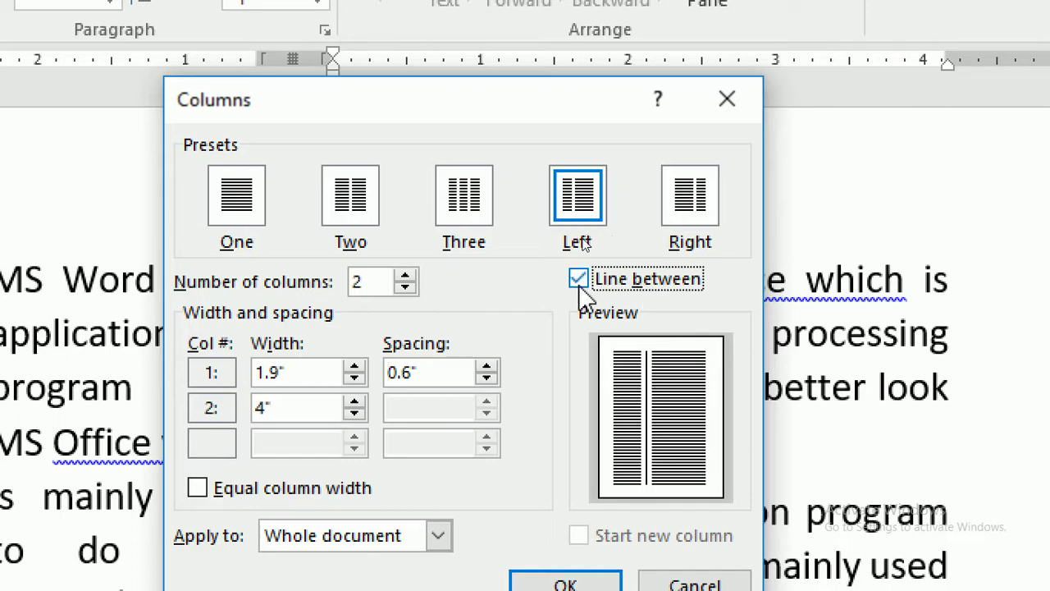
click(579, 284)
click(579, 281)
click(579, 281)
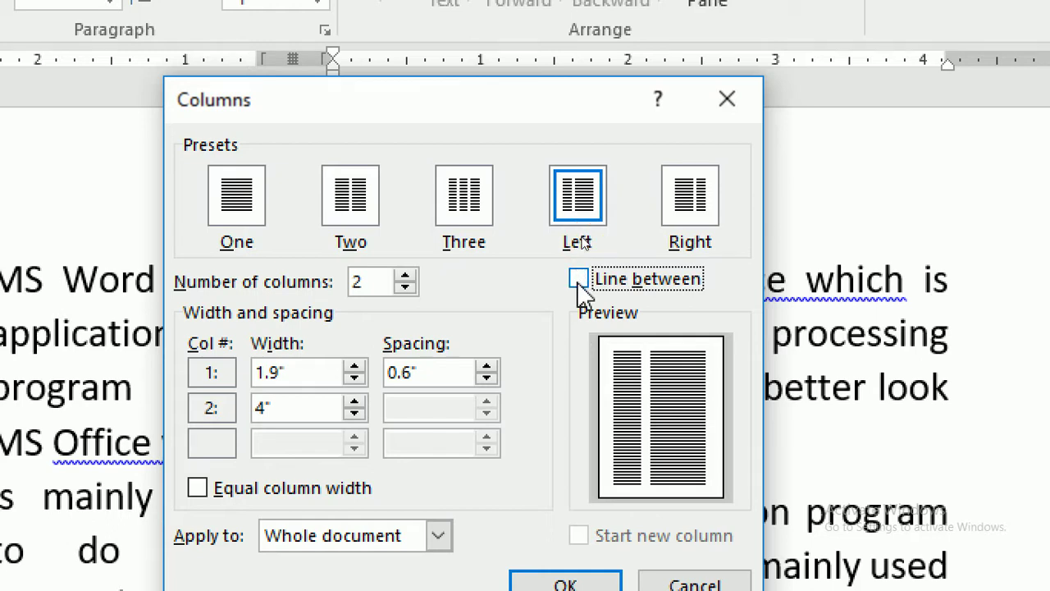
click(579, 282)
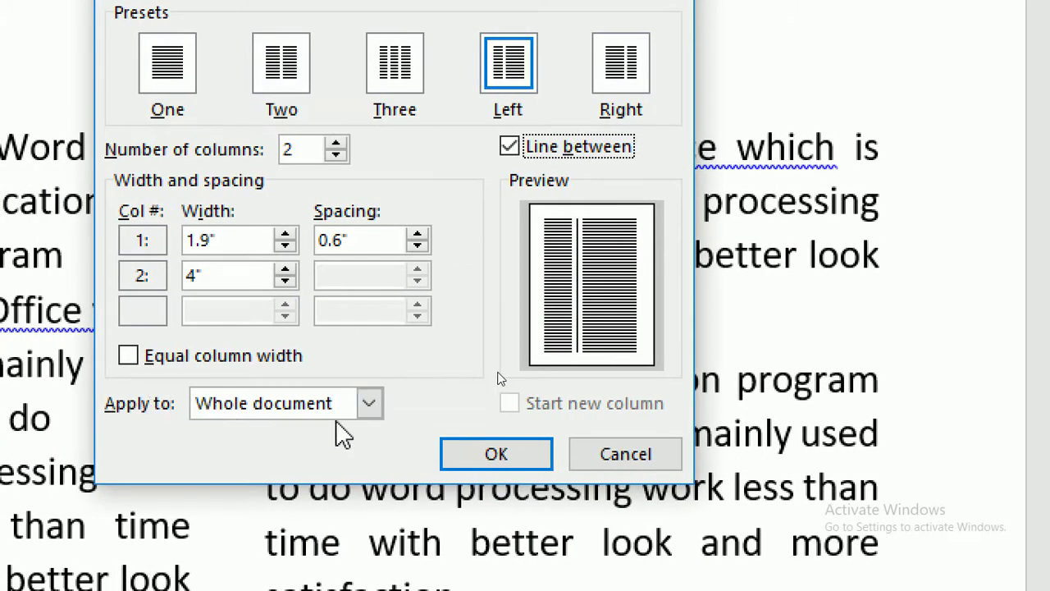
Keep Apply to set to Whole document and confirm the column settings.
click(362, 410)
click(362, 410)
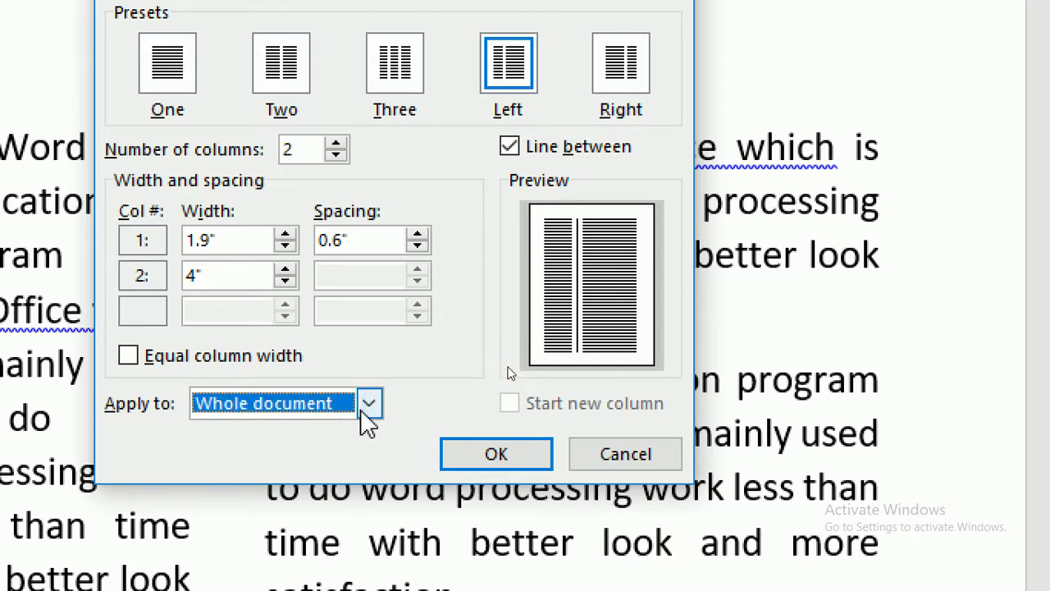
click(362, 410)
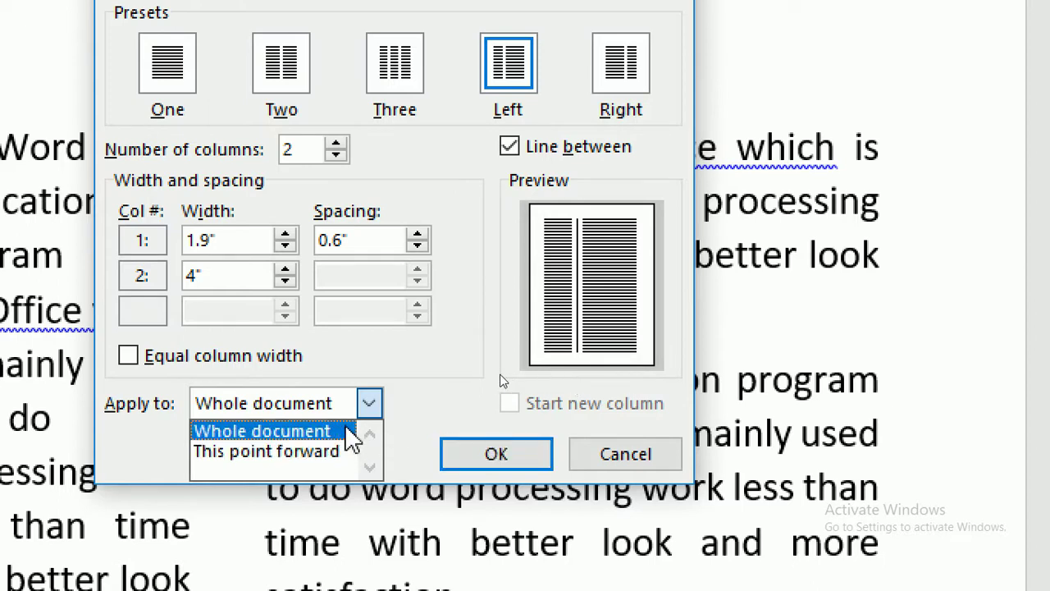
click(351, 433)
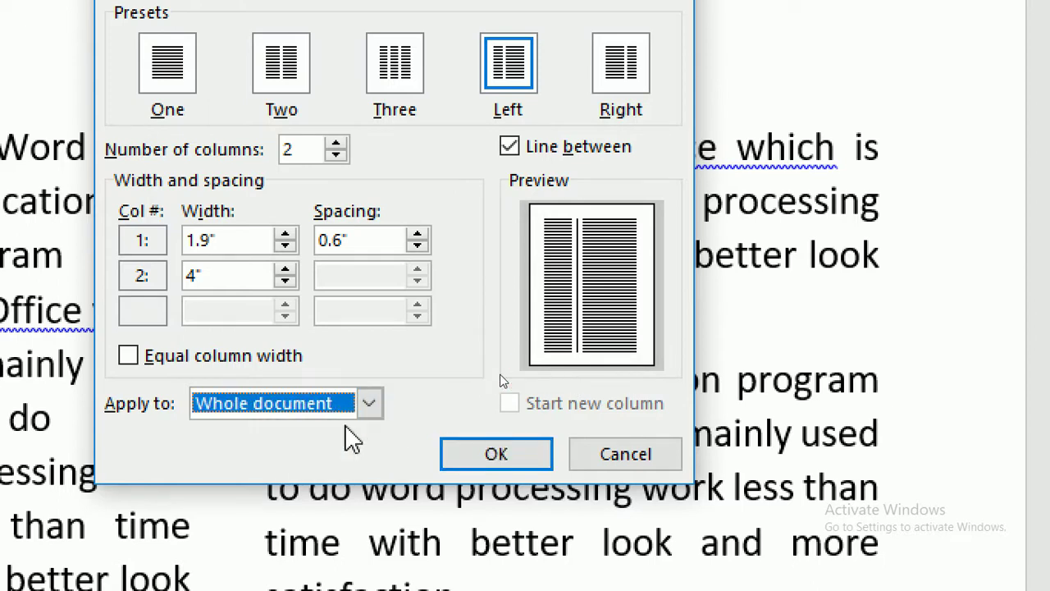
click(485, 464)
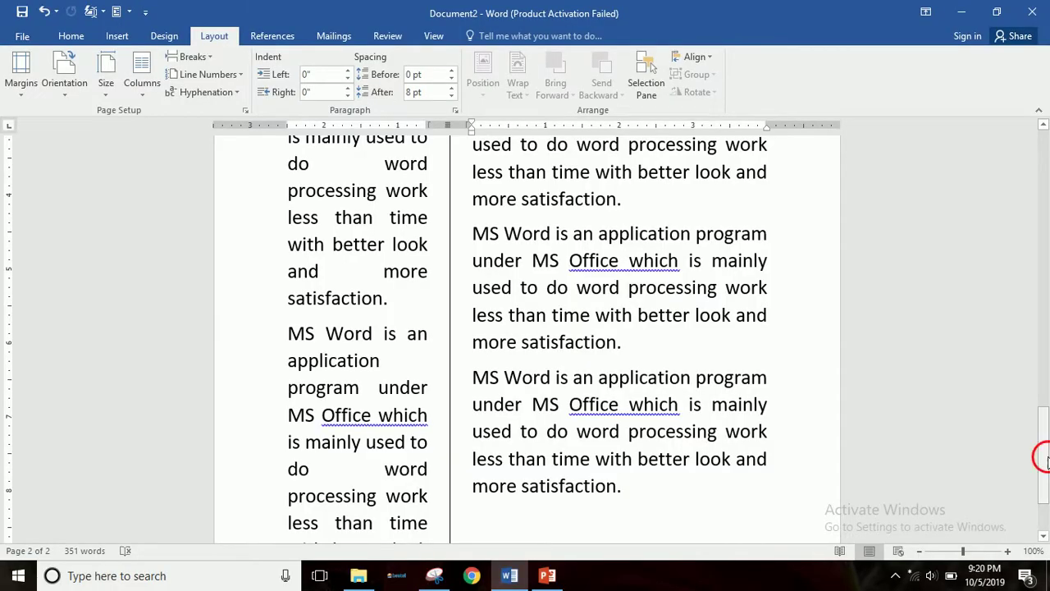
Scroll down through the two-column document and back up to the top.
drag(1047, 460, 1048, 168)
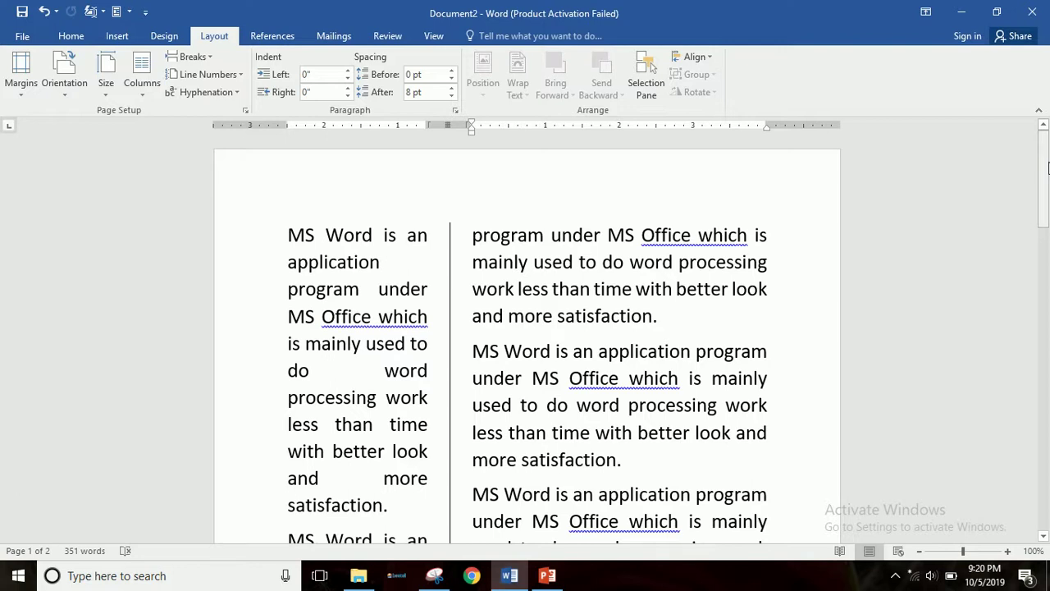
drag(1048, 168, 1045, 493)
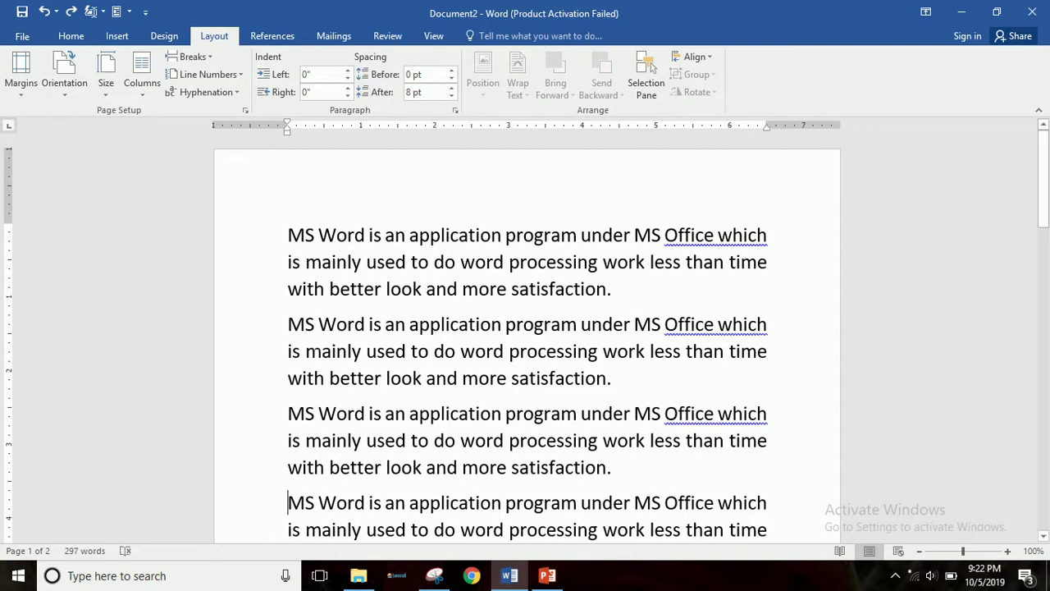
Place the insertion point at the very start of the fourth paragraph.
click(316, 288)
click(289, 502)
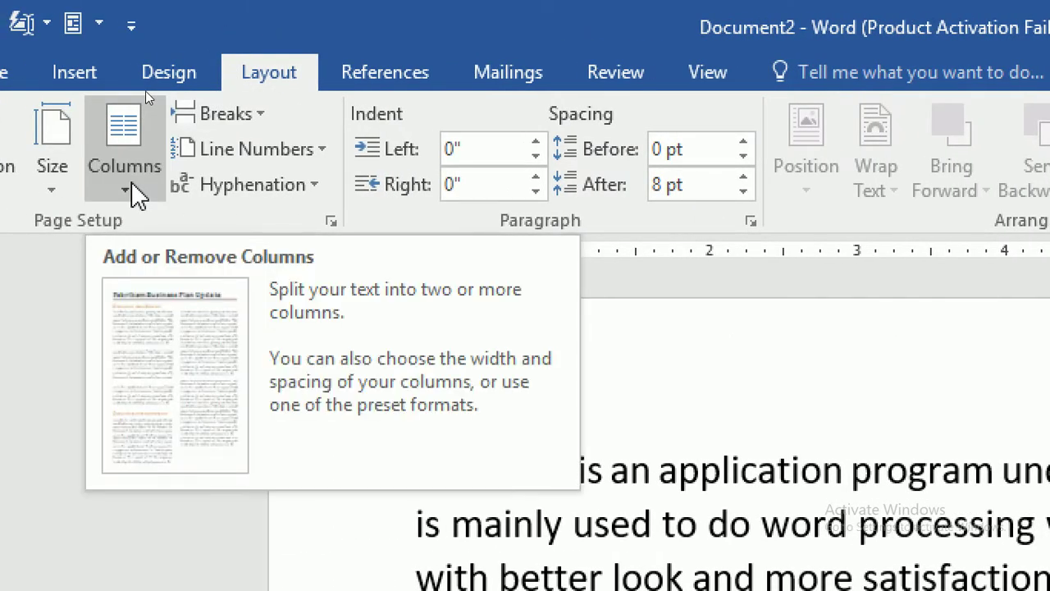
In More Columns, choose Three with Apply to set to This point forward.
click(131, 182)
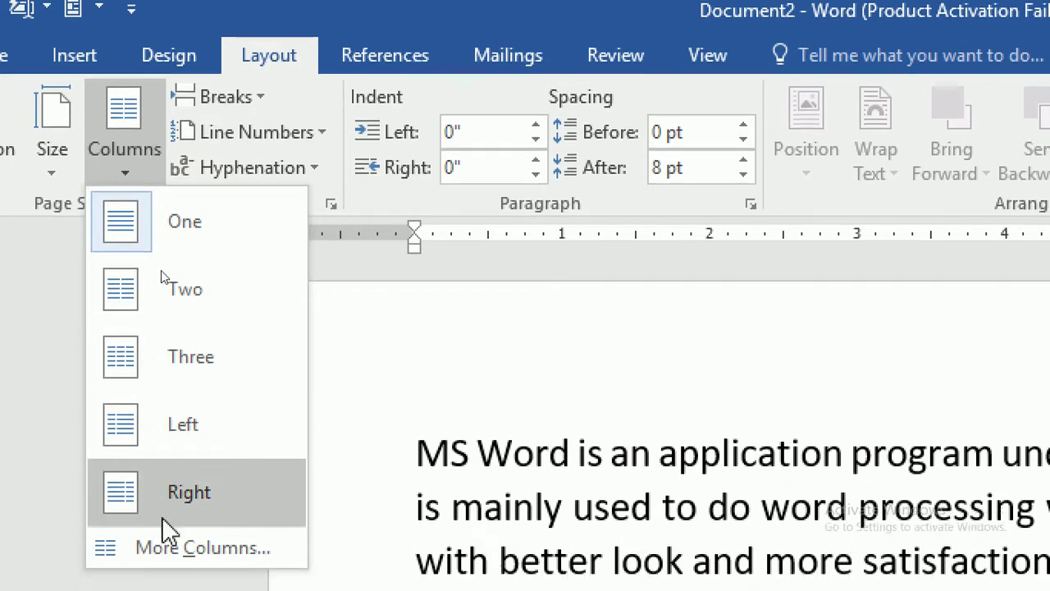
click(161, 516)
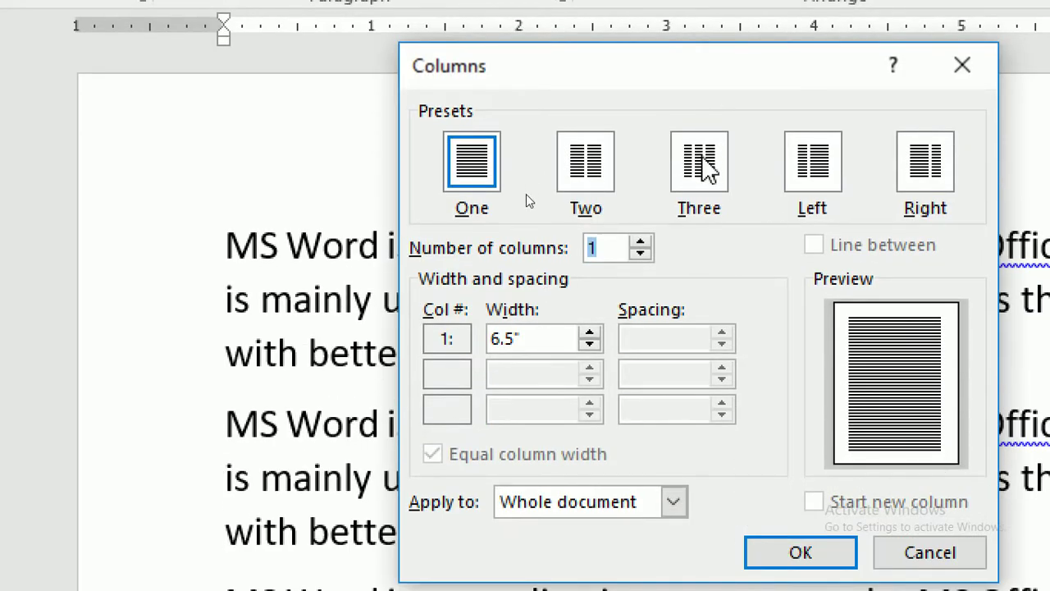
click(703, 164)
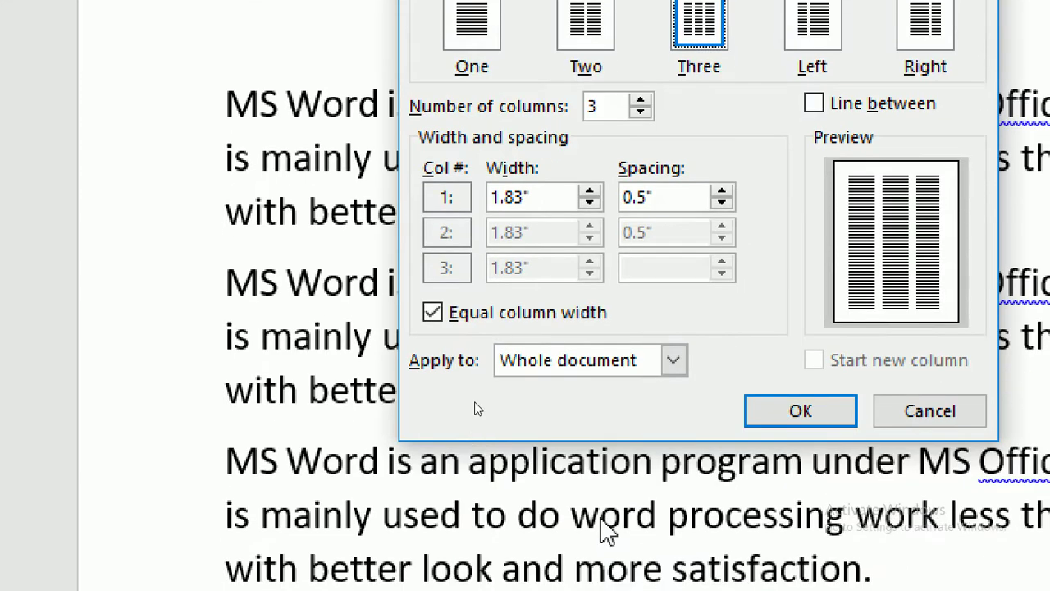
click(673, 367)
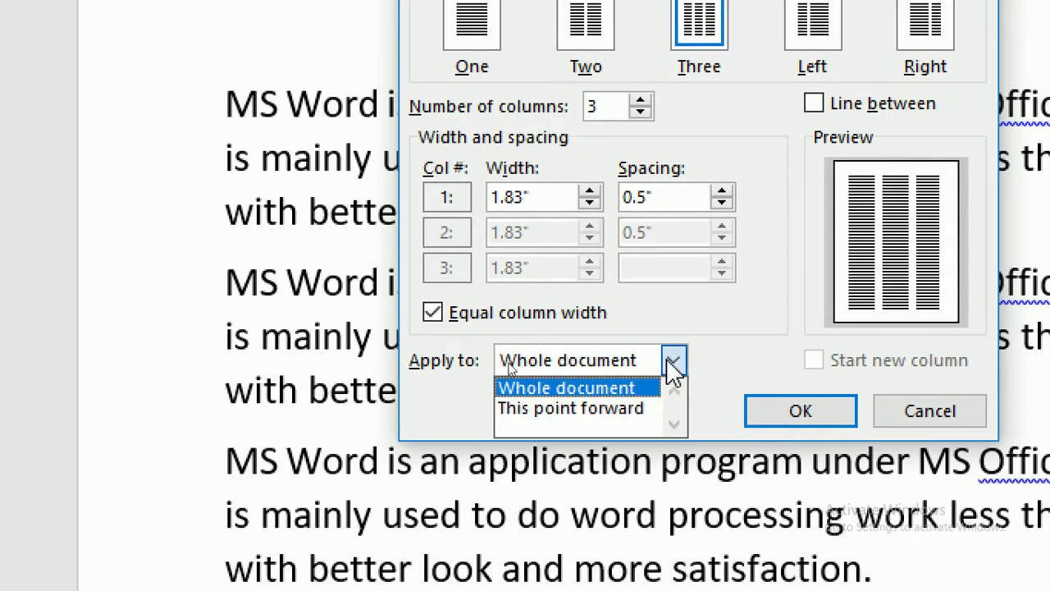
click(623, 408)
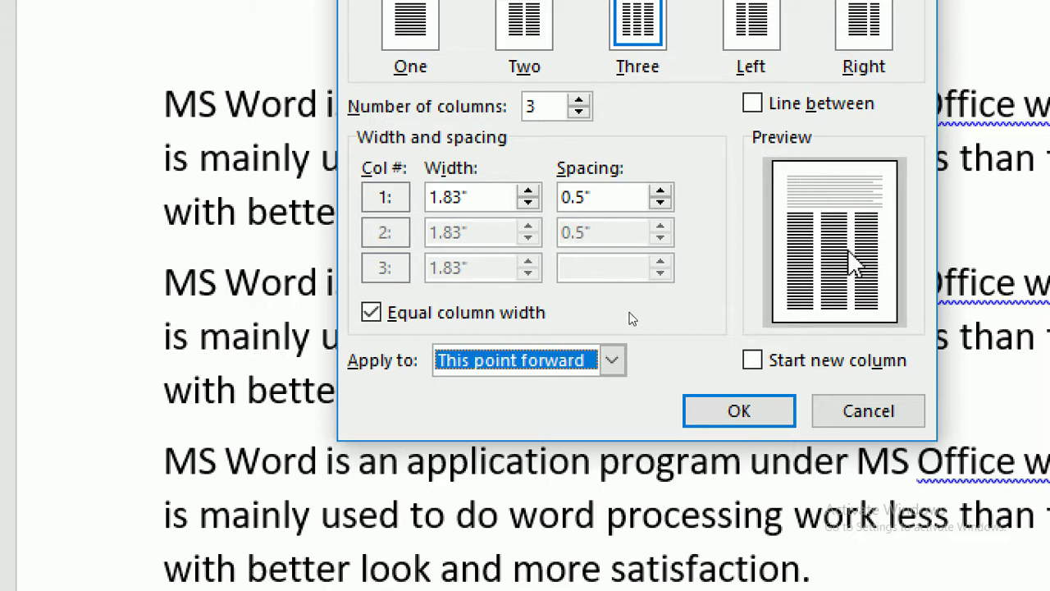
click(736, 414)
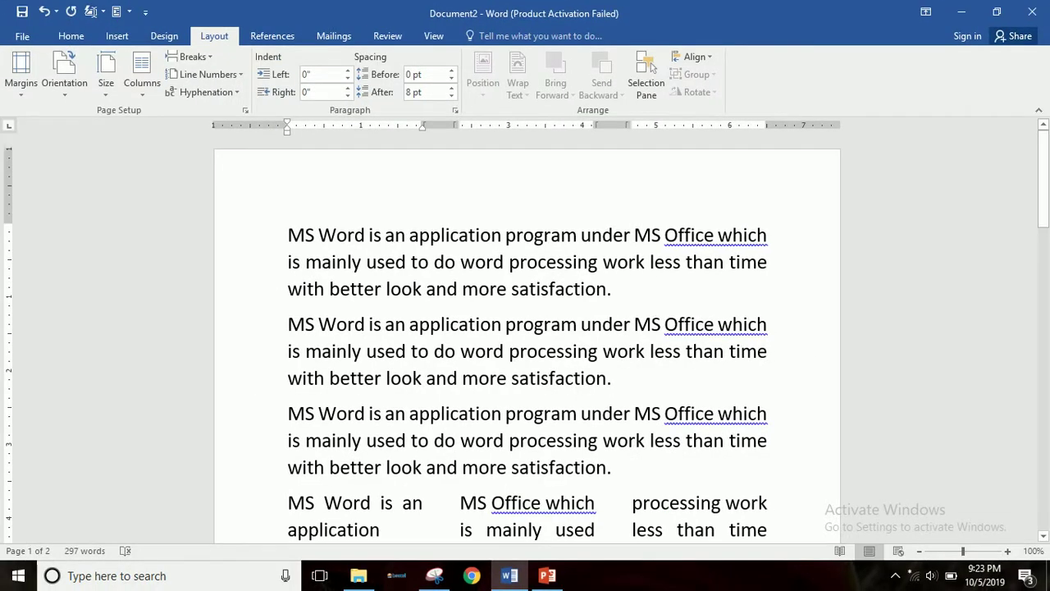
drag(1048, 199, 1045, 226)
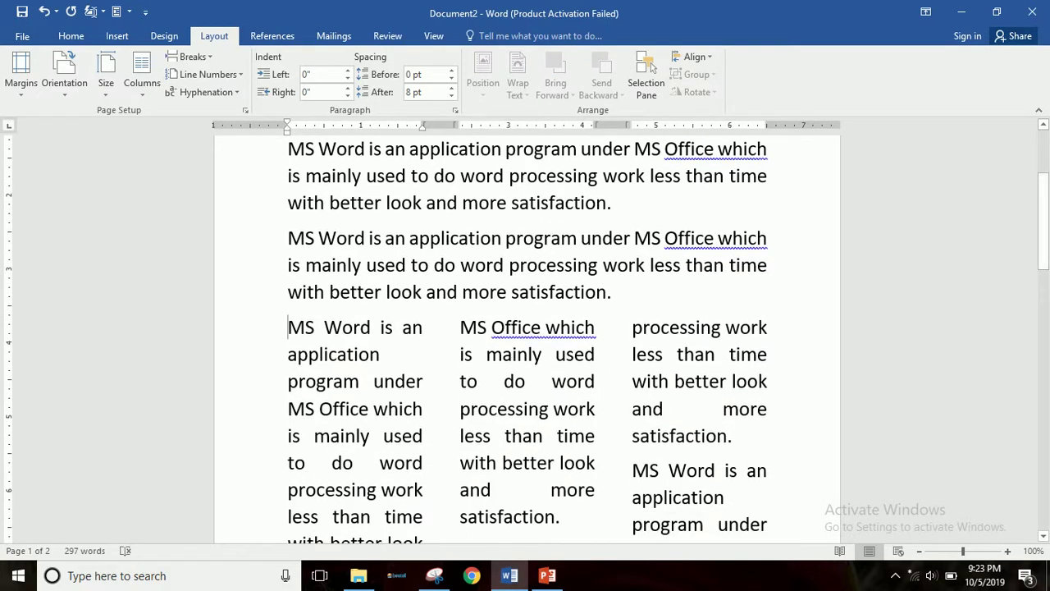
drag(1047, 263, 1046, 191)
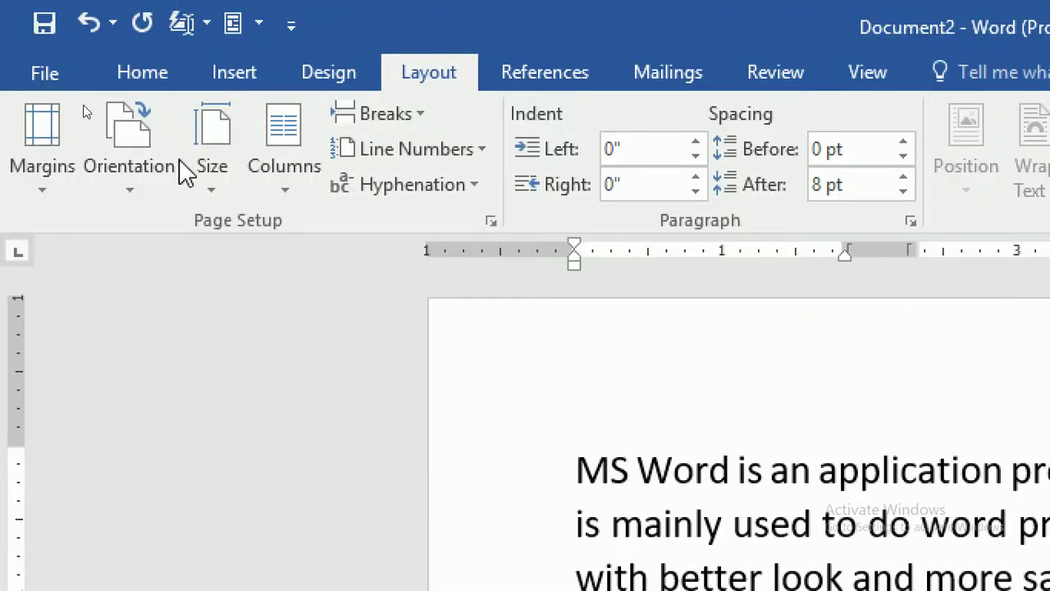
Enable Line between in the More Columns dialog for the three-column section.
click(292, 202)
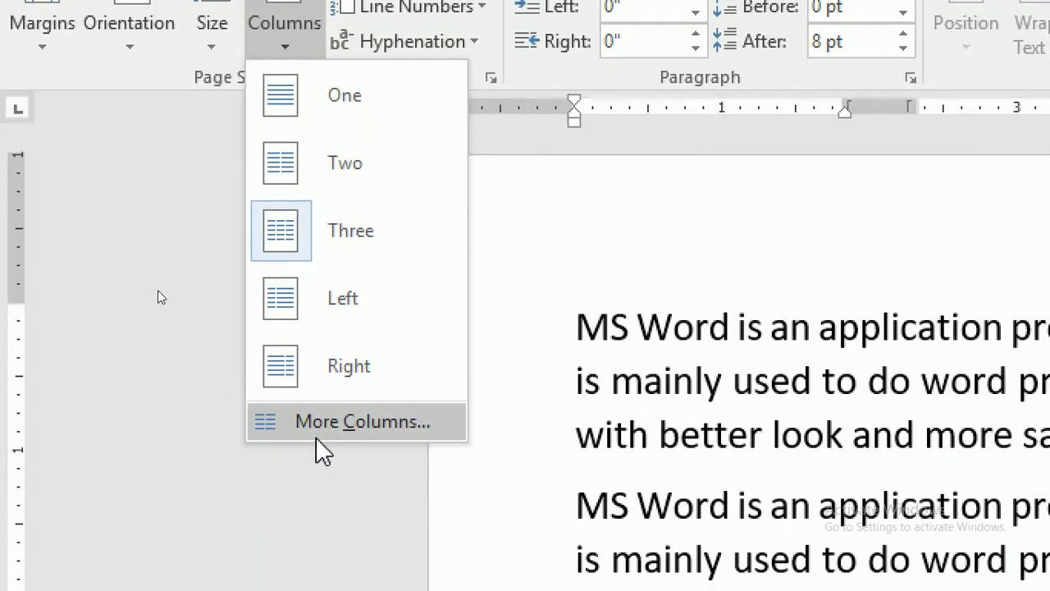
click(317, 425)
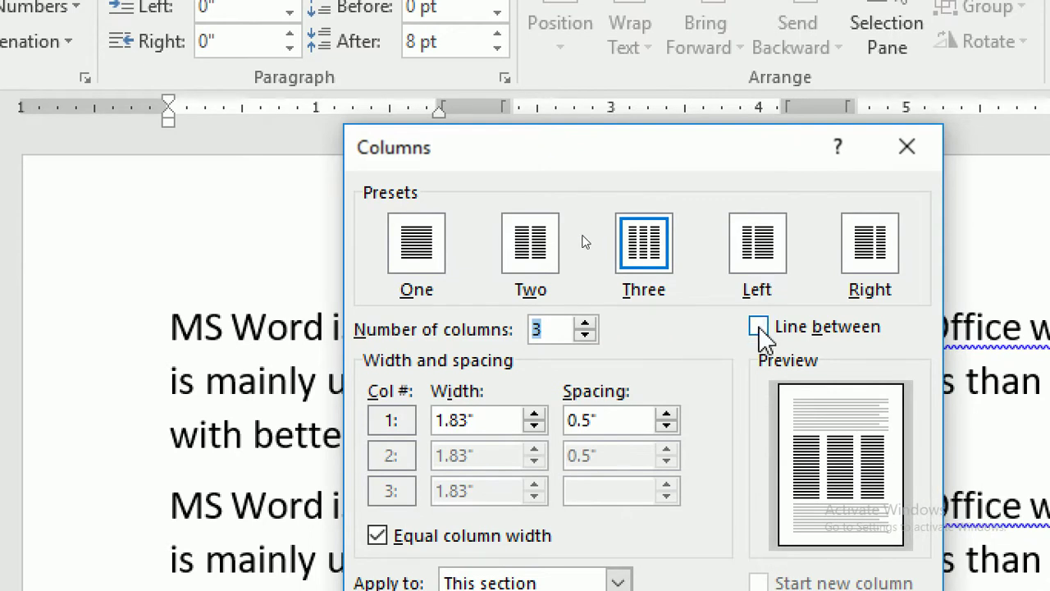
click(758, 327)
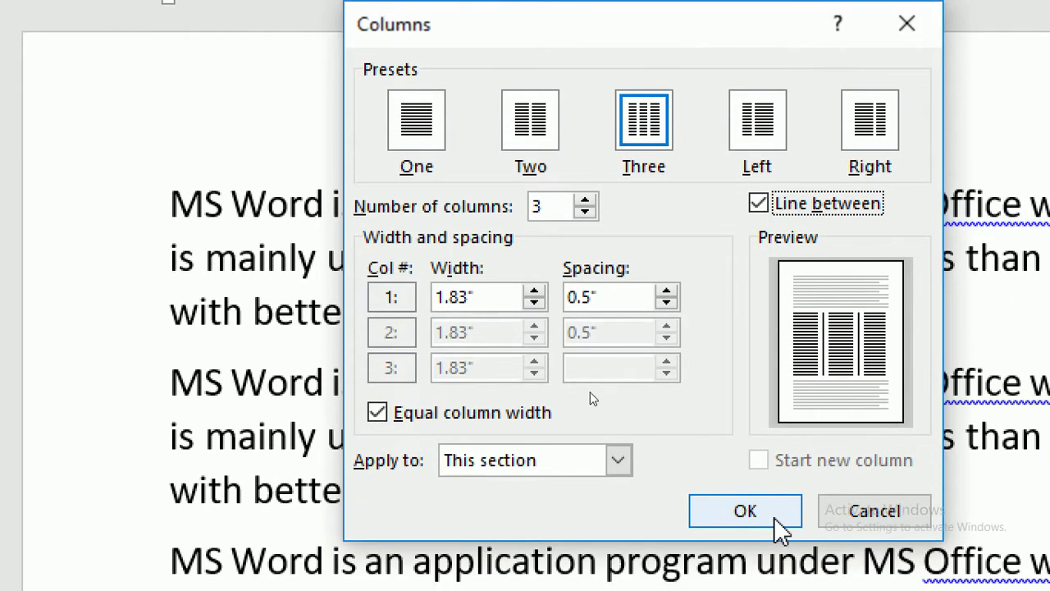
click(778, 522)
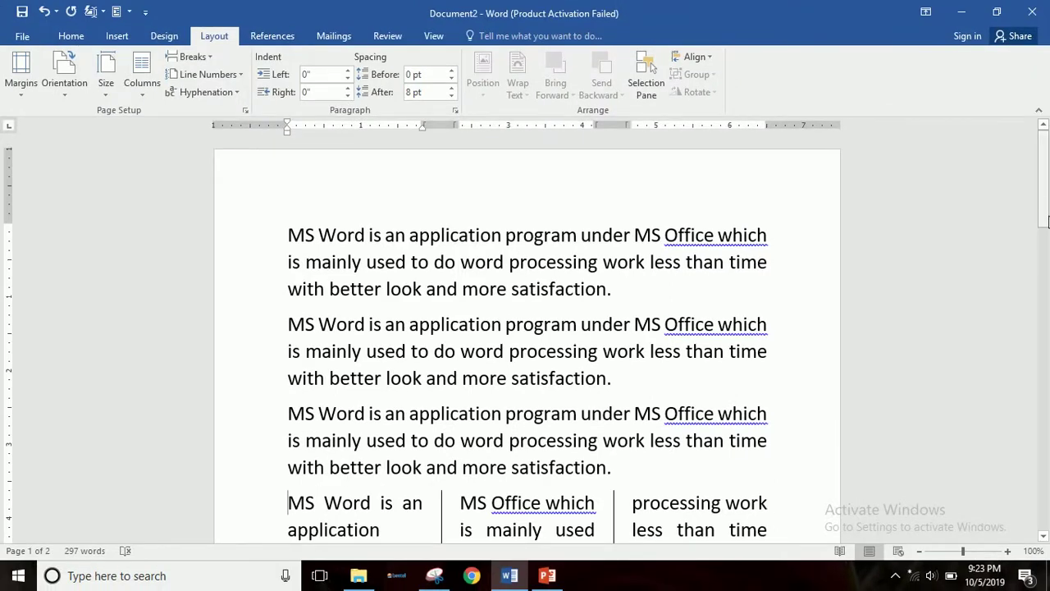
drag(1043, 180, 1044, 200)
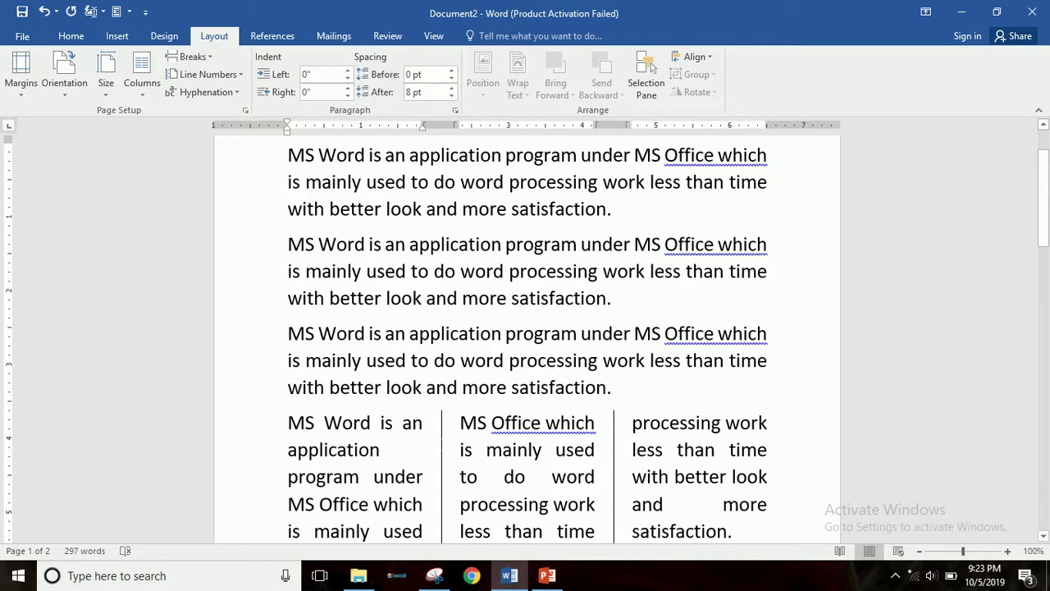
mouse_move(1044, 228)
mouse_down()
mouse_move(1046, 502)
mouse_move(1048, 161)
mouse_up()
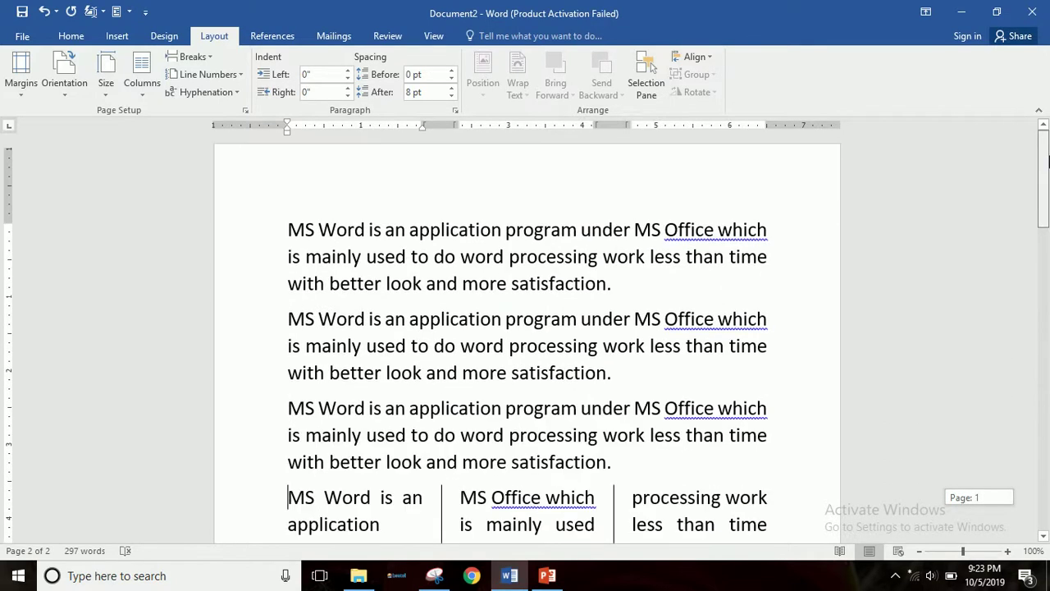